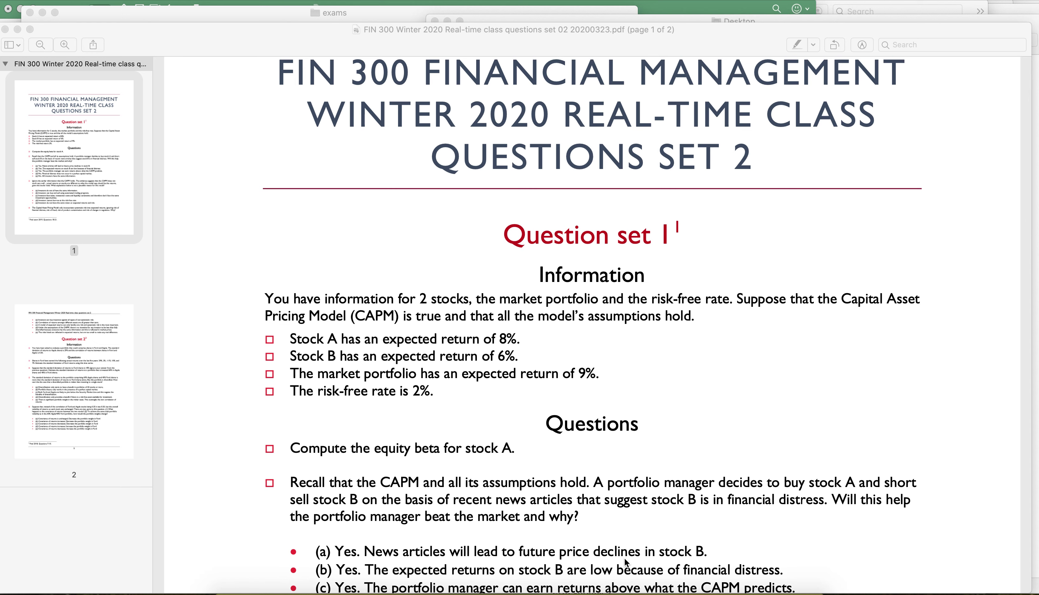
{"action": "scroll", "coordinate": [391, 418], "scroll_direction": "up", "scroll_amount": 3}
- Scroll the question PDF to review Question set 1's stock information and questions
{"action": "scroll", "coordinate": [347, 366], "scroll_direction": "down", "scroll_amount": 5}
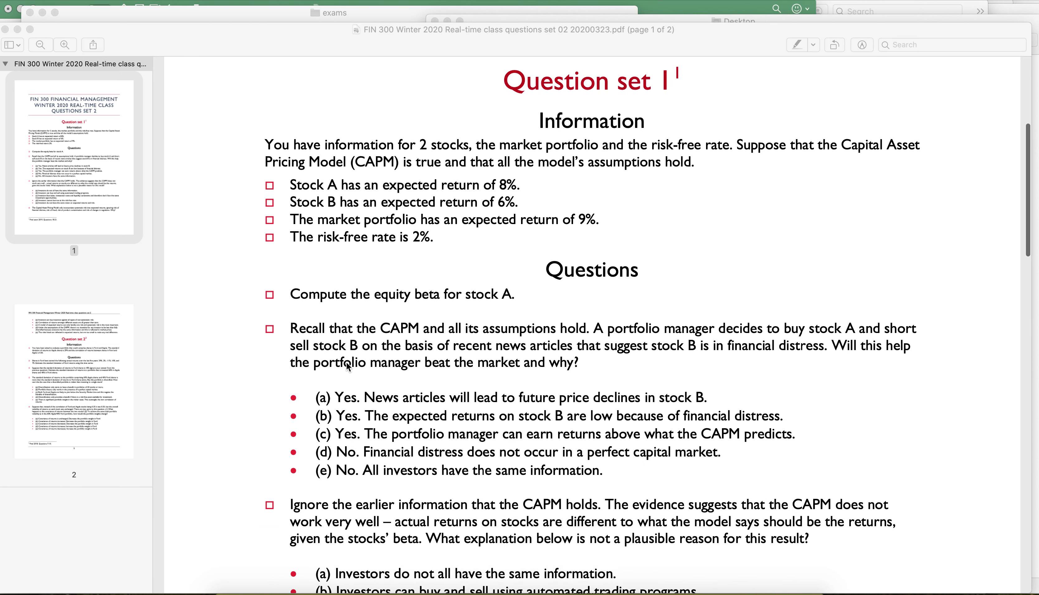
{"action": "left_click", "coordinate": [342, 586]}
- Add a new Sheet4, zoom in, and enter the heading CAPM in B3
{"action": "left_click", "coordinate": [194, 555]}
{"action": "left_click", "coordinate": [768, 571]}
{"action": "left_click", "coordinate": [767, 571]}
{"action": "left_click", "coordinate": [767, 570]}
{"action": "left_click", "coordinate": [768, 571]}
{"action": "left_click", "coordinate": [111, 161]}
{"action": "type", "text": "CAPM"}
{"action": "key", "text": "Return"}
- Write 'Return on Asset _A = Risk Free Rate + Beta_A*(Return on Market - Risk Free Rate)' in B4
{"action": "type", "text": "Return on Asset _A ="}
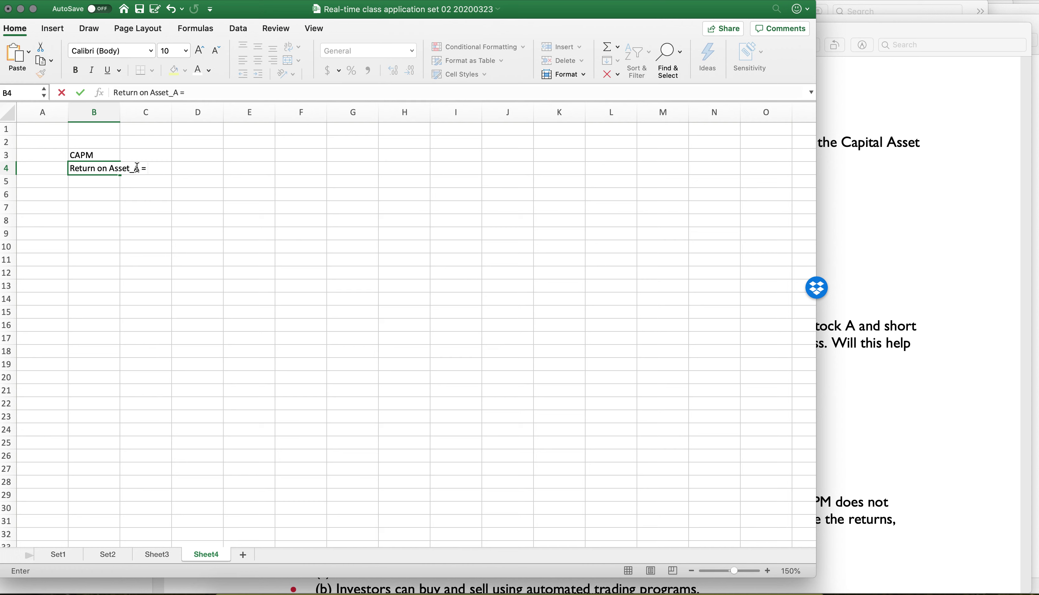
{"action": "type", "text": "Risk Free Rate + Beta_A("}
{"action": "key", "text": "BackSpace"}
{"action": "type", "text": "*(Retru"}
{"action": "key", "text": "BackSpace"}
{"action": "key", "text": "BackSpace"}
{"action": "type", "text": "urn "}
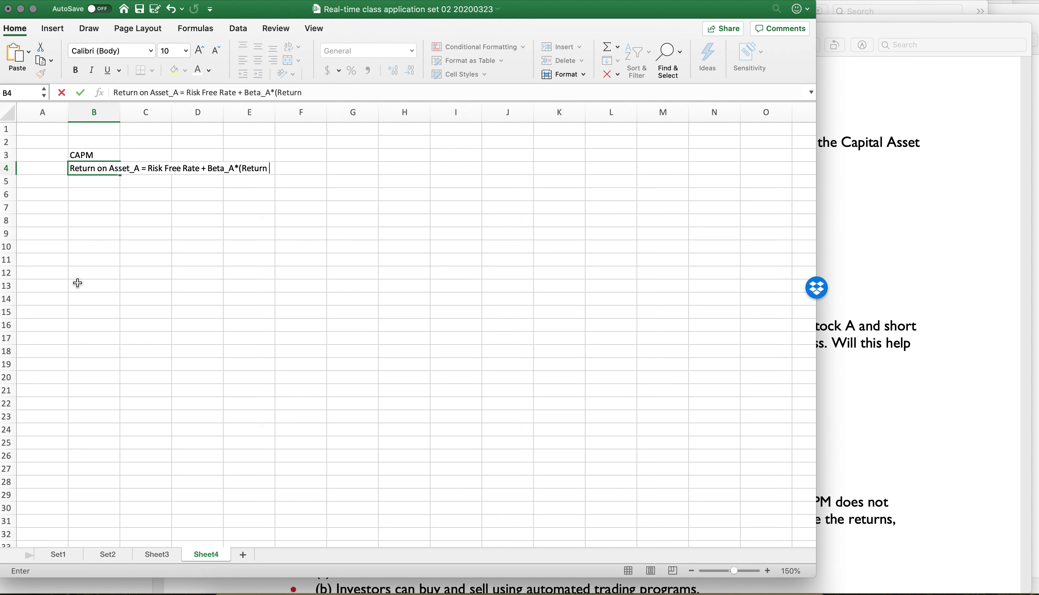
{"action": "type", "text": "on Market - Ris"}
{"action": "key", "text": "BackSpace"}
{"action": "key", "text": "BackSpace"}
{"action": "type", "text": "isk Free Rate)"}
{"action": "key", "text": "Return"}
- Zoom in further and copy the B4 equation into B5
{"action": "left_click", "coordinate": [767, 571]}
{"action": "left_click", "coordinate": [768, 571]}
{"action": "left_click", "coordinate": [768, 571]}
{"action": "left_click", "coordinate": [767, 571]}
{"action": "left_click", "coordinate": [767, 571]}
{"action": "left_click", "coordinate": [768, 571]}
{"action": "left_click", "coordinate": [767, 571]}
{"action": "left_click", "coordinate": [767, 571]}
{"action": "left_click", "coordinate": [152, 206]}
{"action": "key", "text": "cmd+c"}
{"action": "left_click", "coordinate": [155, 215]}
{"action": "key", "text": "cmd+v"}
- Replace B5's market-minus-risk-free term with 'Market Risk Premium'
{"action": "double_click", "coordinate": [288, 93]}
{"action": "key", "text": "alt+shift+Right"}
{"action": "key", "text": "alt+shift+Right"}
{"action": "key", "text": "alt+shift+Right"}
{"action": "key", "text": "alt+shift+Right"}
{"action": "key", "text": "alt+shift+Right"}
{"action": "key", "text": "alt+shift+Right"}
{"action": "key", "text": "BackSpace"}
{"action": "type", "text": "Market Risk Premium"}
{"action": "key", "text": "Return"}
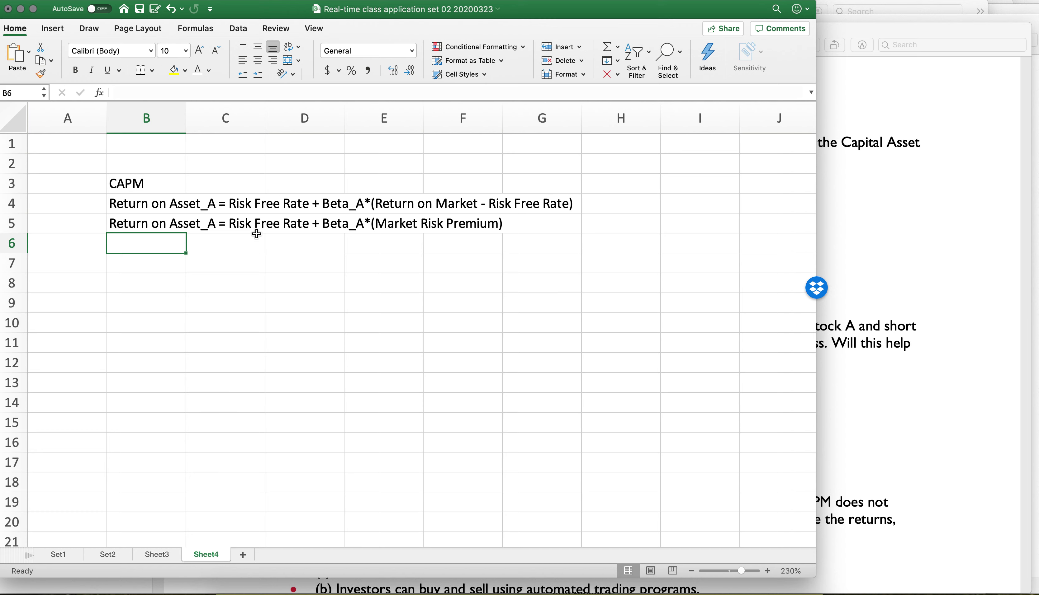
{"action": "left_click", "coordinate": [173, 222]}
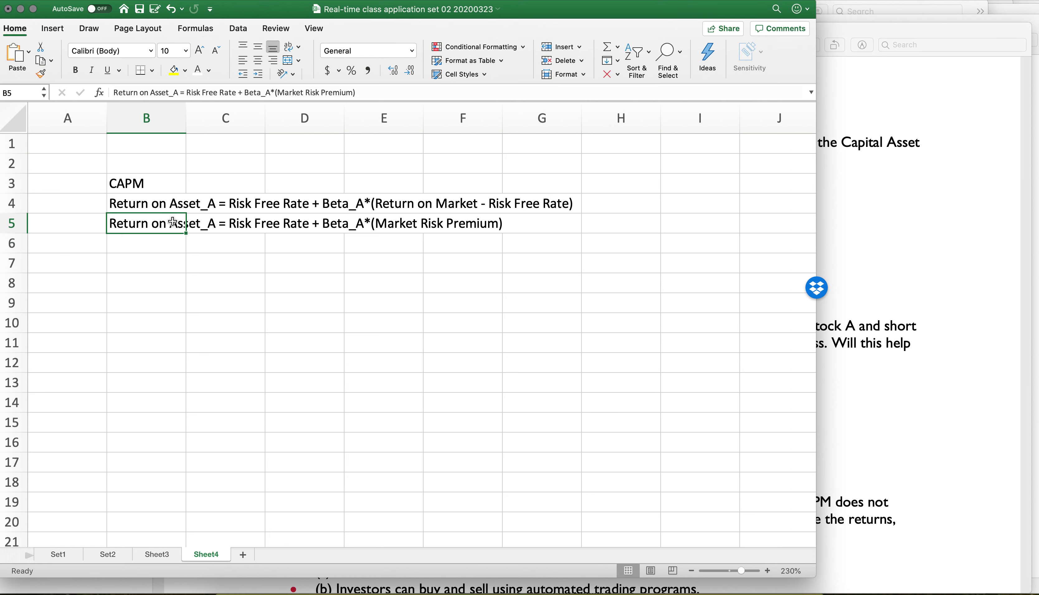
{"action": "left_click_drag", "start_coordinate": [187, 95], "coordinate": [238, 95]}
{"action": "left_click", "coordinate": [157, 262]}
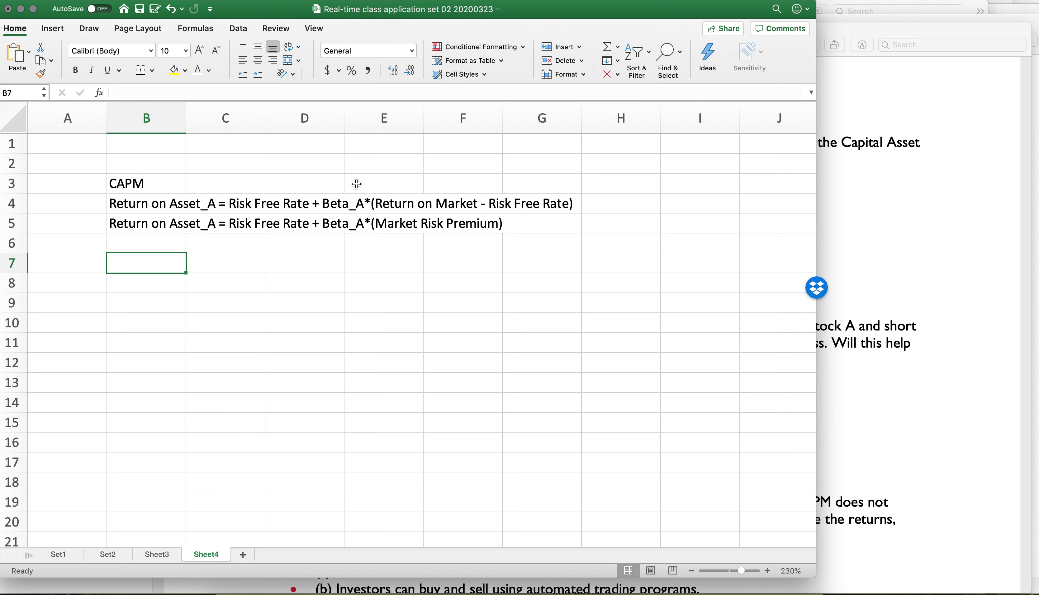
- Look up stock A's expected return, market return and risk-free rate in the question PDF
{"action": "left_click", "coordinate": [851, 213]}
{"action": "left_click_drag", "start_coordinate": [301, 185], "coordinate": [519, 186]}
{"action": "left_click_drag", "start_coordinate": [437, 238], "coordinate": [300, 221]}
{"action": "left_click", "coordinate": [511, 583]}
- Enter 'Return market' with 9% in row 7 and widen column B
{"action": "type", "text": "Return market"}
{"action": "key", "text": "Tab"}
{"action": "type", "text": "9%"}
{"action": "key", "text": "Return"}
{"action": "left_click_drag", "start_coordinate": [185, 118], "coordinate": [196, 118]}
- Enter 'Risk Free' with 0.02 in row 8, formatted as 2%
{"action": "type", "text": "Risk Free"}
{"action": "key", "text": "Tab"}
{"action": "type", "text": ".02"}
{"action": "key", "text": "Return"}
{"action": "key", "text": "Up"}
{"action": "key", "text": "Right"}
{"action": "key", "text": "super+shift+5"}
{"action": "key", "text": "Down"}
{"action": "key", "text": "Left"}
- Enter 'Return on A' with 8% in row 9 and the equation 8% = 2% + Beta_A*(8%-2%) in B11
{"action": "type", "text": "Return on B"}
{"action": "key", "text": "BackSpace"}
{"action": "type", "text": "A"}
{"action": "key", "text": "Tab"}
{"action": "type", "text": "."}
{"action": "key", "text": "BackSpace"}
{"action": "type", "text": "8%"}
{"action": "key", "text": "Return"}
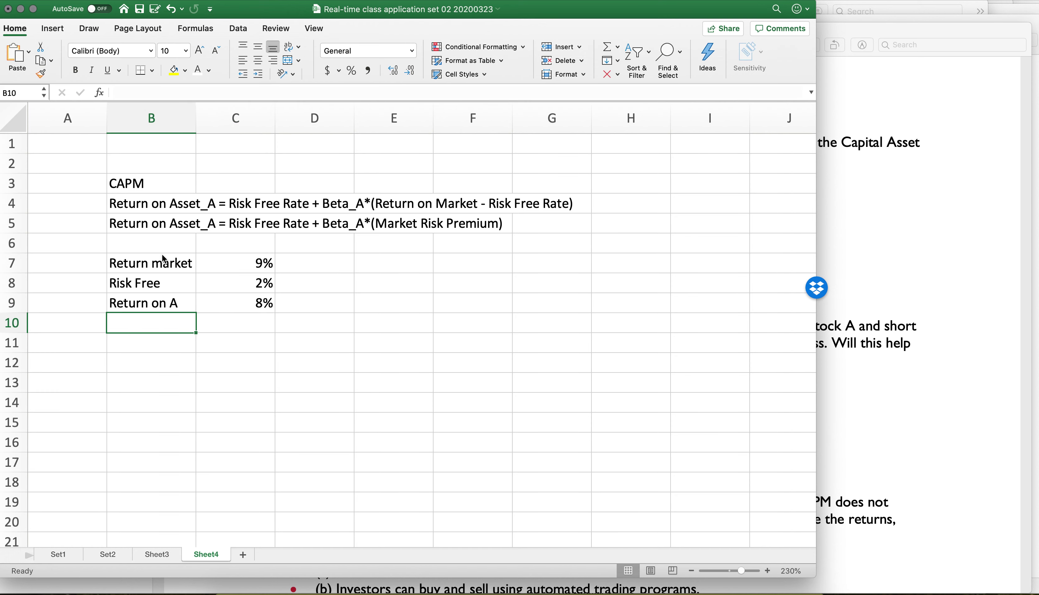
{"action": "key", "text": "Down"}
{"action": "type", "text": "8% = 2% "}
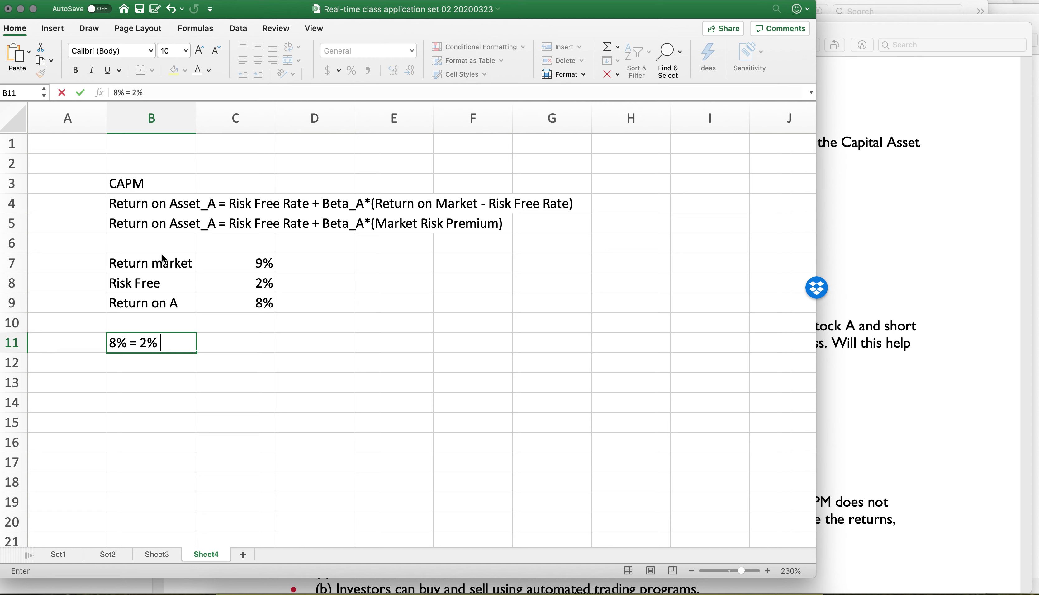
{"action": "type", "text": "+ Beta_A*(8%-2%)"}
{"action": "key", "text": "Return"}
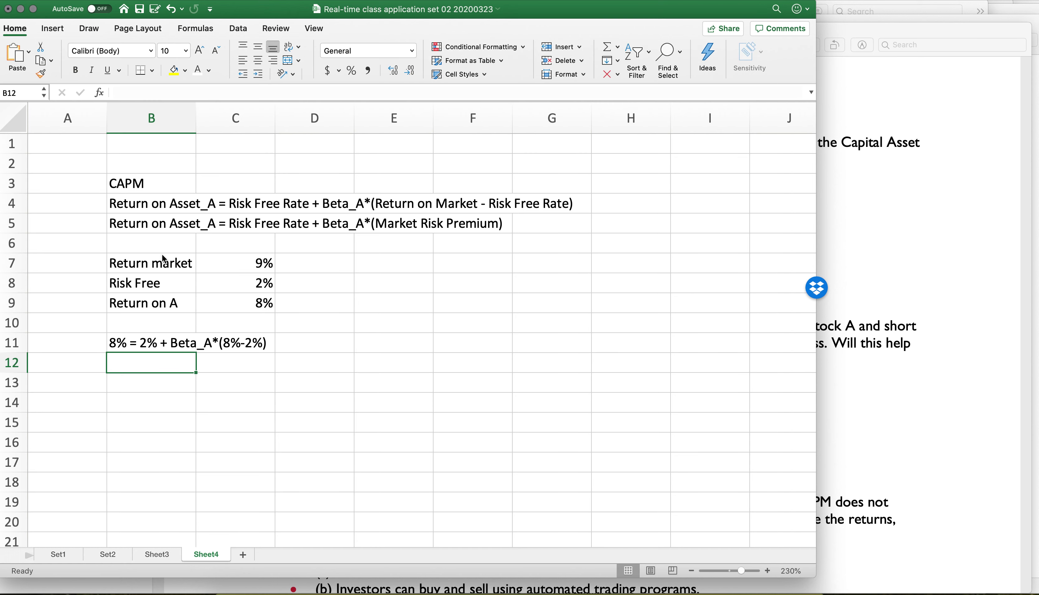
- Move Return on A and 8% down to row 14 and put Beta 1.2 in B9:C9
{"action": "left_click", "coordinate": [171, 382]}
{"action": "left_click_drag", "start_coordinate": [165, 303], "coordinate": [231, 304]}
{"action": "left_click_drag", "start_coordinate": [136, 313], "coordinate": [174, 399]}
{"action": "left_click", "coordinate": [184, 307]}
{"action": "type", "text": "Beta"}
{"action": "key", "text": "Tab"}
{"action": "type", "text": "1.2"}
{"action": "key", "text": "Return"}
- Enter the CAPM formula =C8+C9*(C7-C8) in C14, giving 10%
{"action": "left_click", "coordinate": [236, 398]}
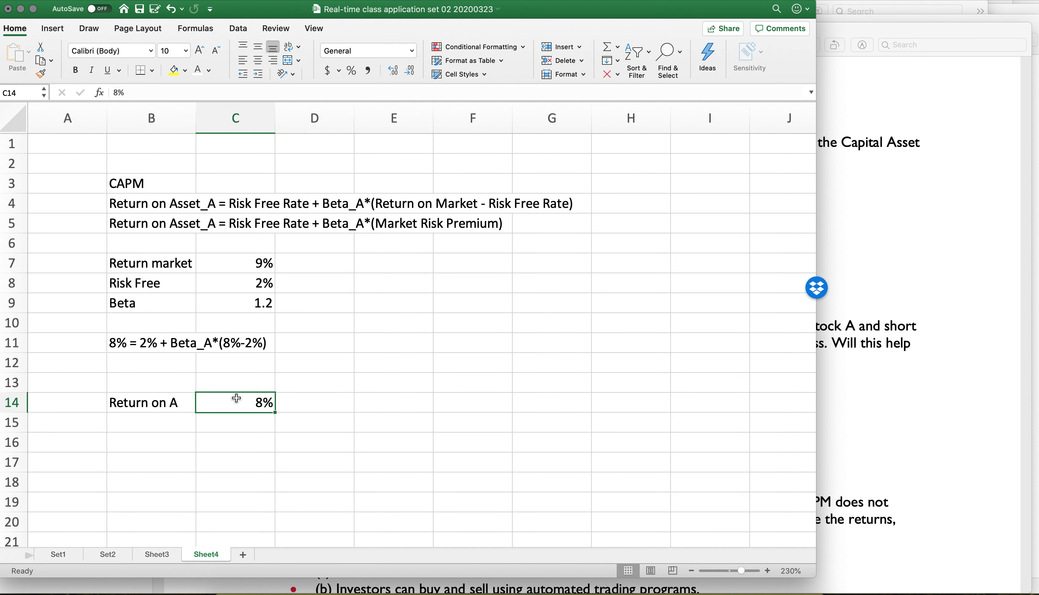
{"action": "type", "text": "="}
{"action": "left_click", "coordinate": [263, 282]}
{"action": "type", "text": "+"}
{"action": "left_click", "coordinate": [258, 304]}
{"action": "type", "text": "*("}
{"action": "left_click", "coordinate": [252, 265]}
{"action": "type", "text": "-"}
{"action": "left_click", "coordinate": [255, 282]}
{"action": "key", "text": "Return"}
{"action": "key", "text": "Up"}
{"action": "left_click", "coordinate": [238, 29]}
- Begin a Goal Seek from What-If Analysis, then cancel the mistyped attempt
{"action": "left_click", "coordinate": [650, 52]}
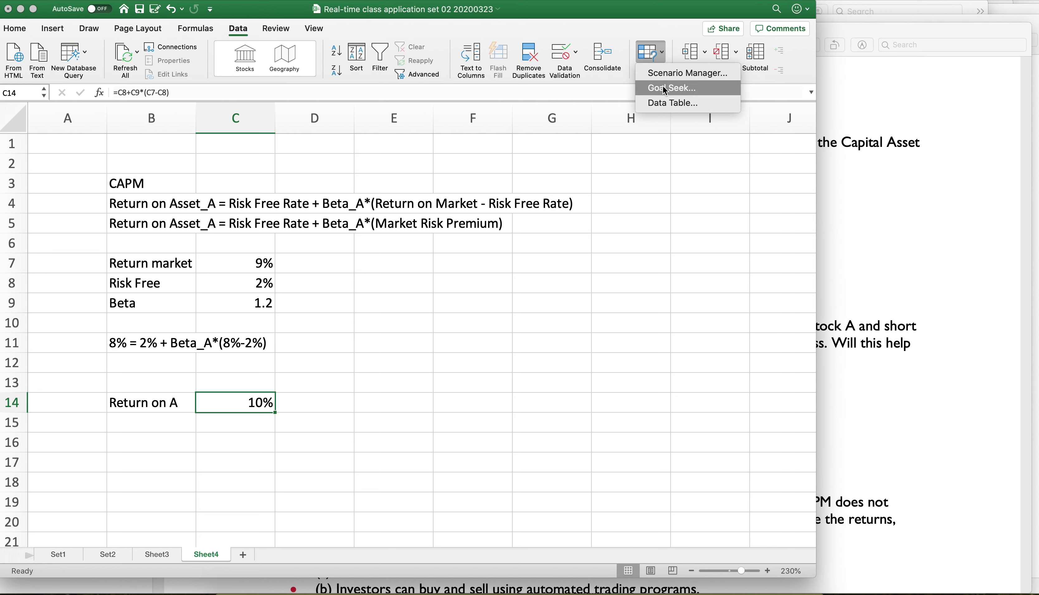
{"action": "left_click", "coordinate": [664, 89]}
{"action": "type", "text": "08"}
{"action": "left_click", "coordinate": [541, 172]}
{"action": "key", "text": "Escape"}
- Goal Seek C14 to 0.08 by changing C9, solving beta to about 0.857
{"action": "left_click", "coordinate": [650, 52]}
{"action": "left_click", "coordinate": [659, 89]}
{"action": "type", "text": "0"}
{"action": "left_click", "coordinate": [553, 171]}
{"action": "type", "text": ".0"}
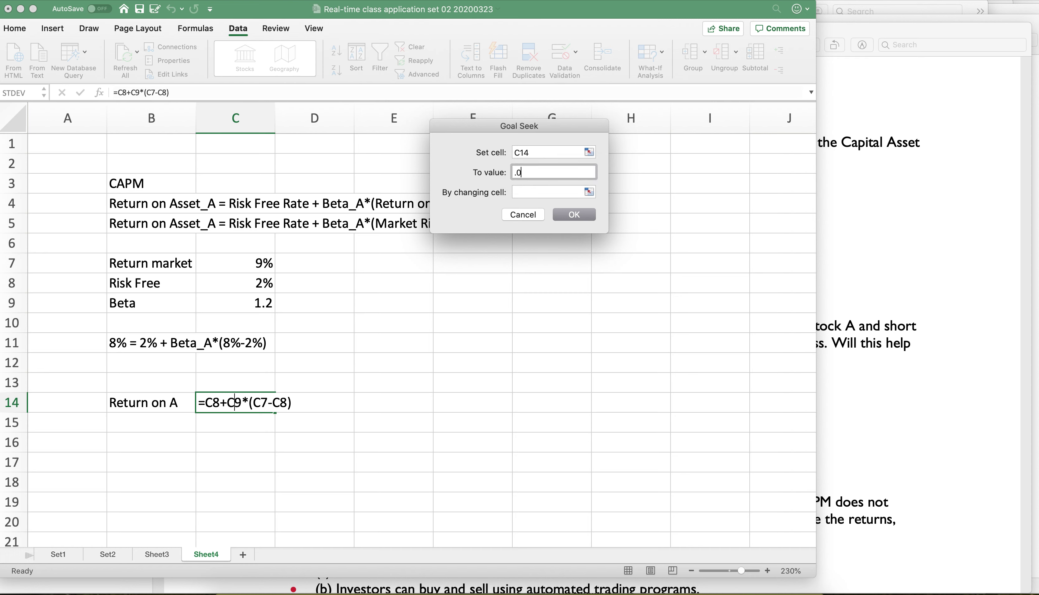
{"action": "type", "text": "8"}
{"action": "key", "text": "Tab"}
{"action": "left_click", "coordinate": [255, 303]}
{"action": "key", "text": "Return"}
{"action": "left_click", "coordinate": [583, 155]}
{"action": "left_click", "coordinate": [245, 308]}
{"action": "left_click_drag", "start_coordinate": [824, 572], "coordinate": [916, 589]}
- Select the solved beta in C9, then go to the Set1 sheet
{"action": "left_click", "coordinate": [387, 325]}
{"action": "left_click", "coordinate": [265, 302]}
{"action": "left_click", "coordinate": [66, 570]}
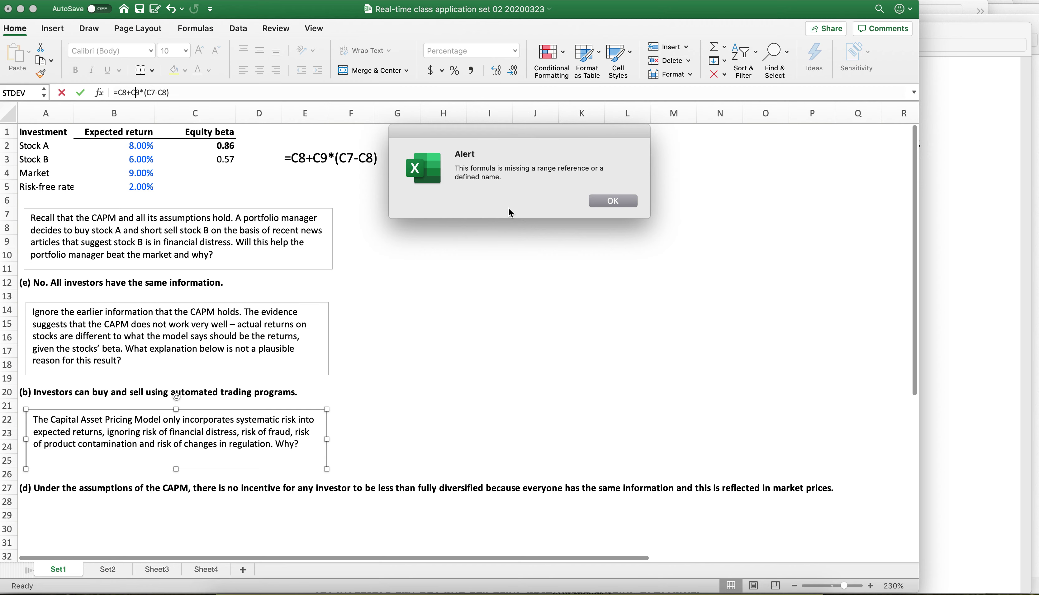